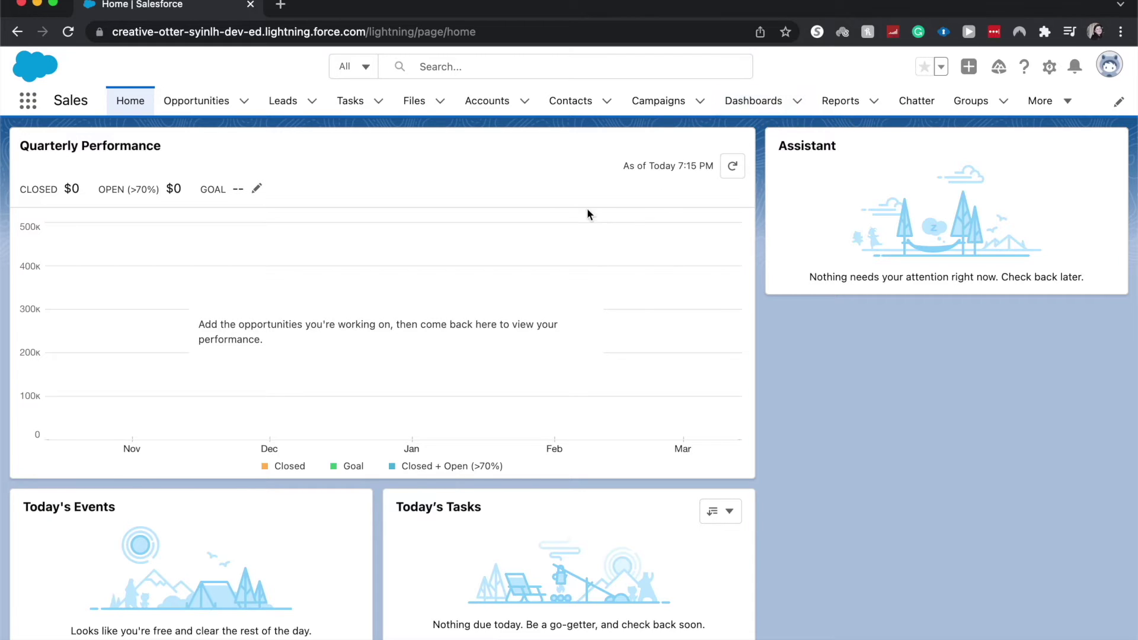
# Step: Search 'dash' in the App Launcher, go to Dashboards, and open Test Dashboard 2
pyautogui.click(28, 110)
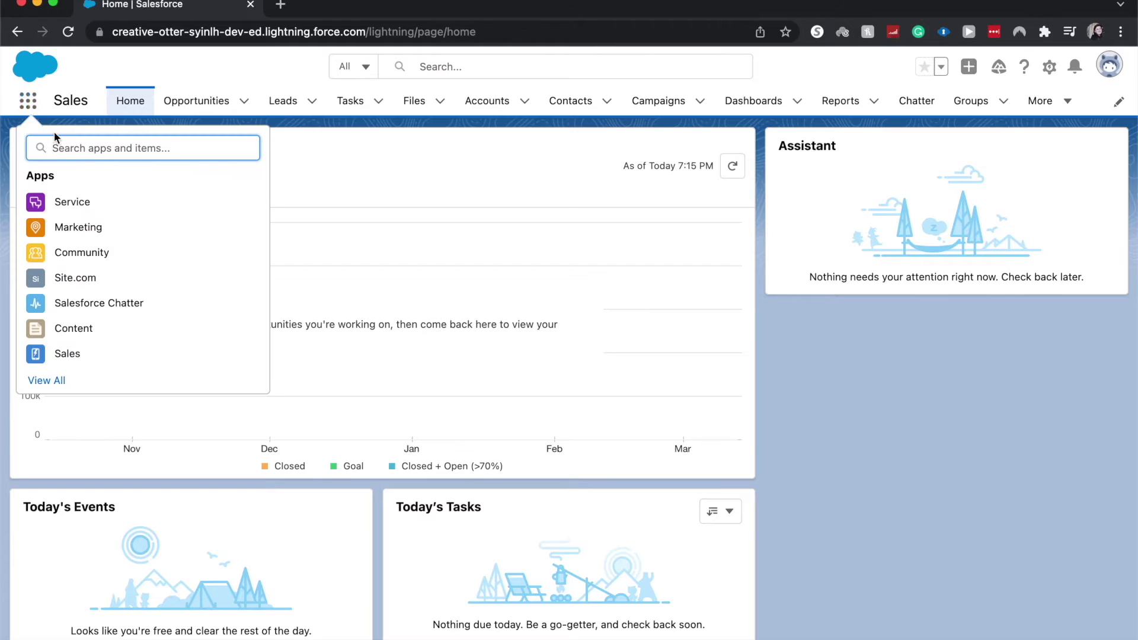
pyautogui.write('dahs')
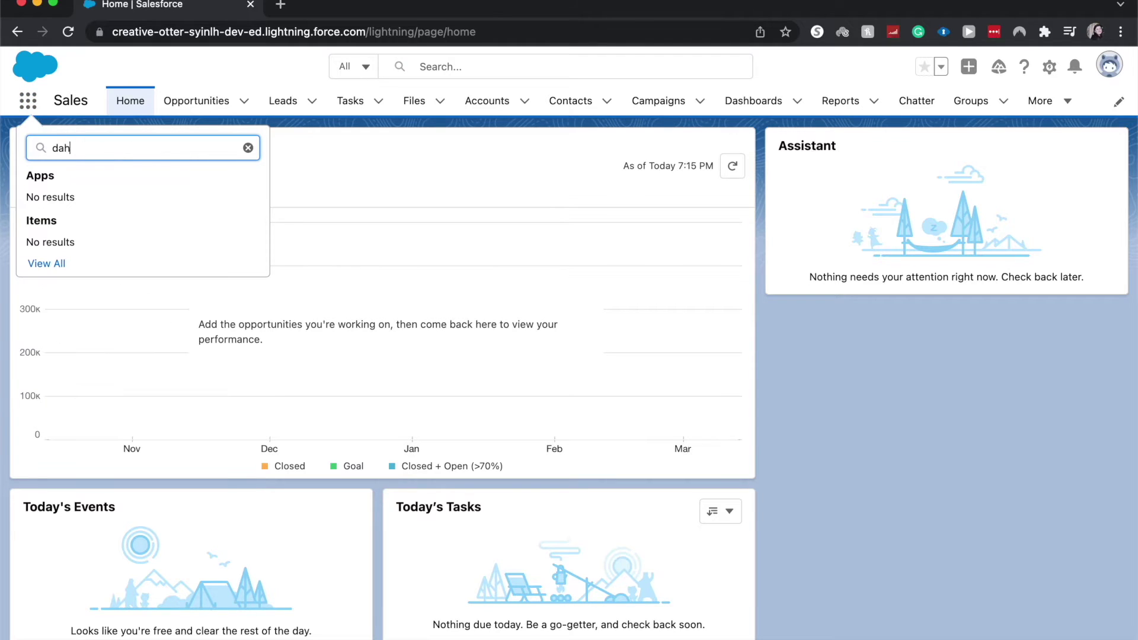
pyautogui.press('BackSpace')
pyautogui.press('BackSpace')
pyautogui.write('sh')
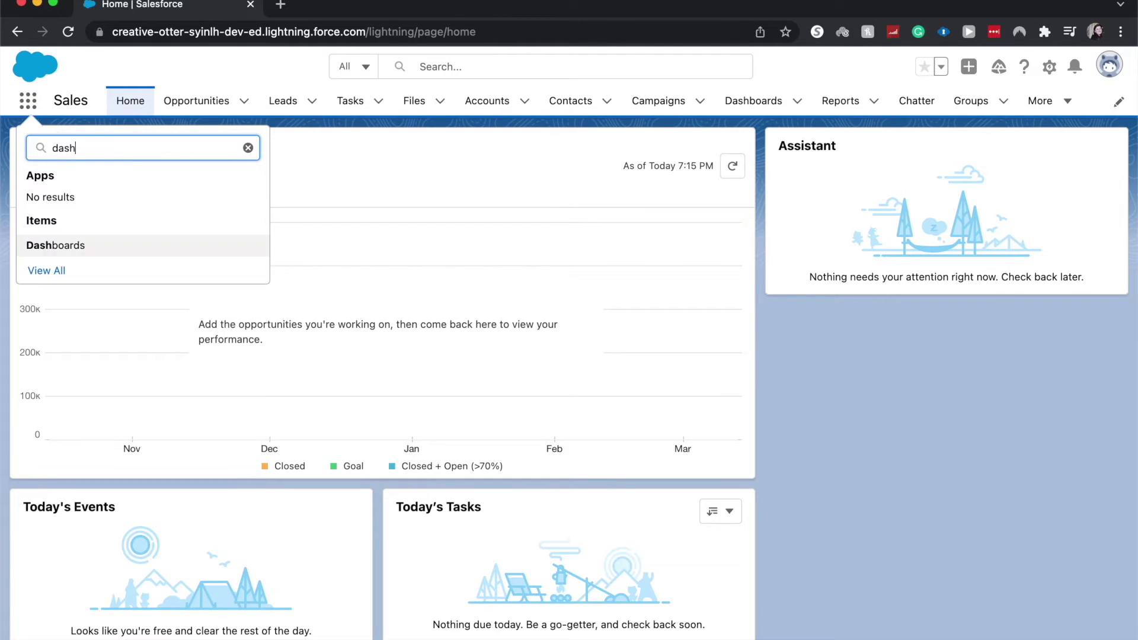
pyautogui.click(59, 245)
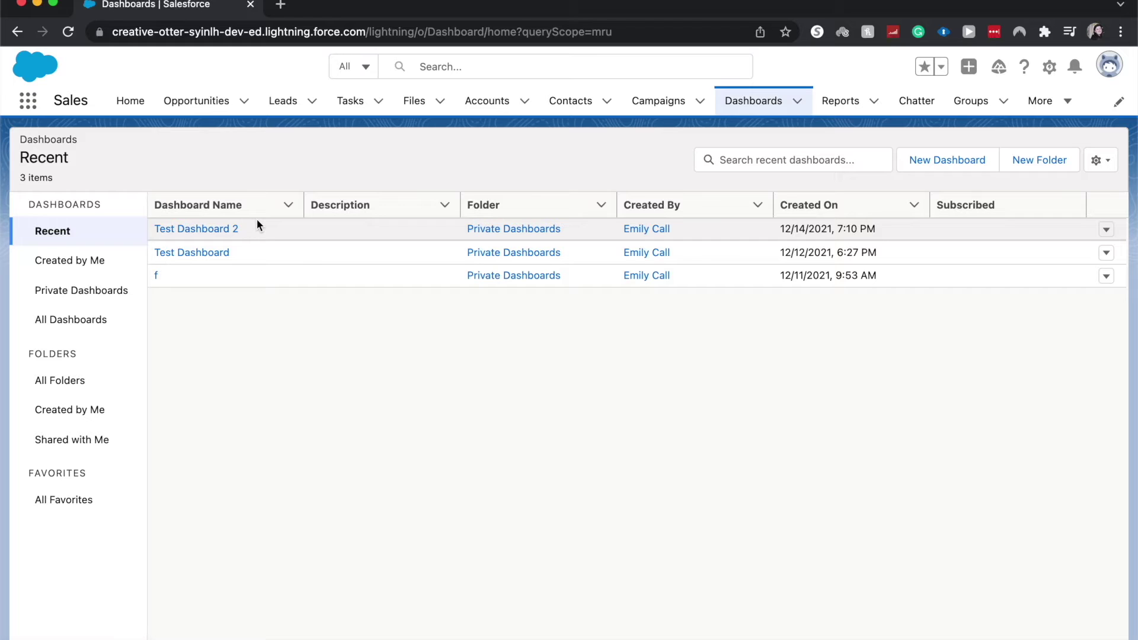
pyautogui.click(233, 229)
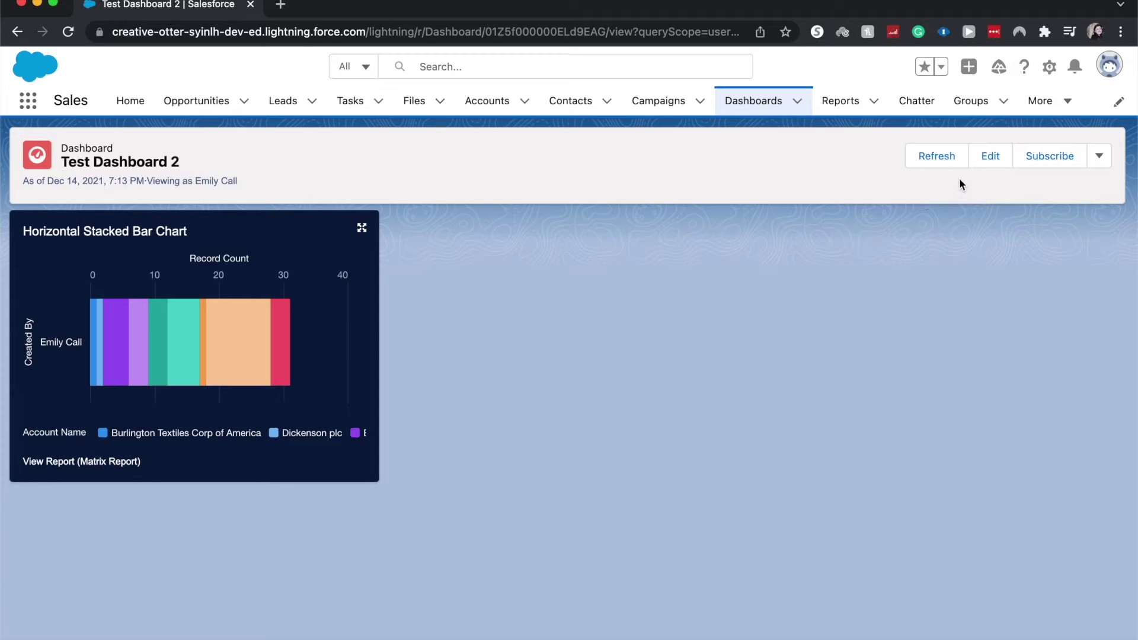
# Step: Edit the dashboard, add a new component, and select Matrix Report as its report
pyautogui.click(989, 157)
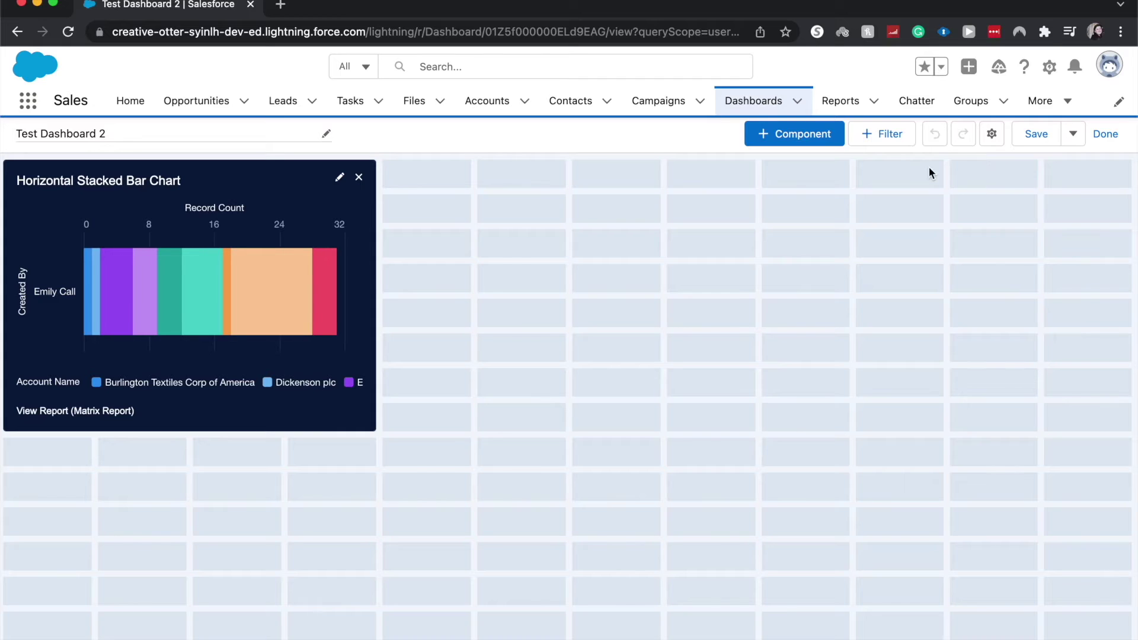
pyautogui.click(828, 135)
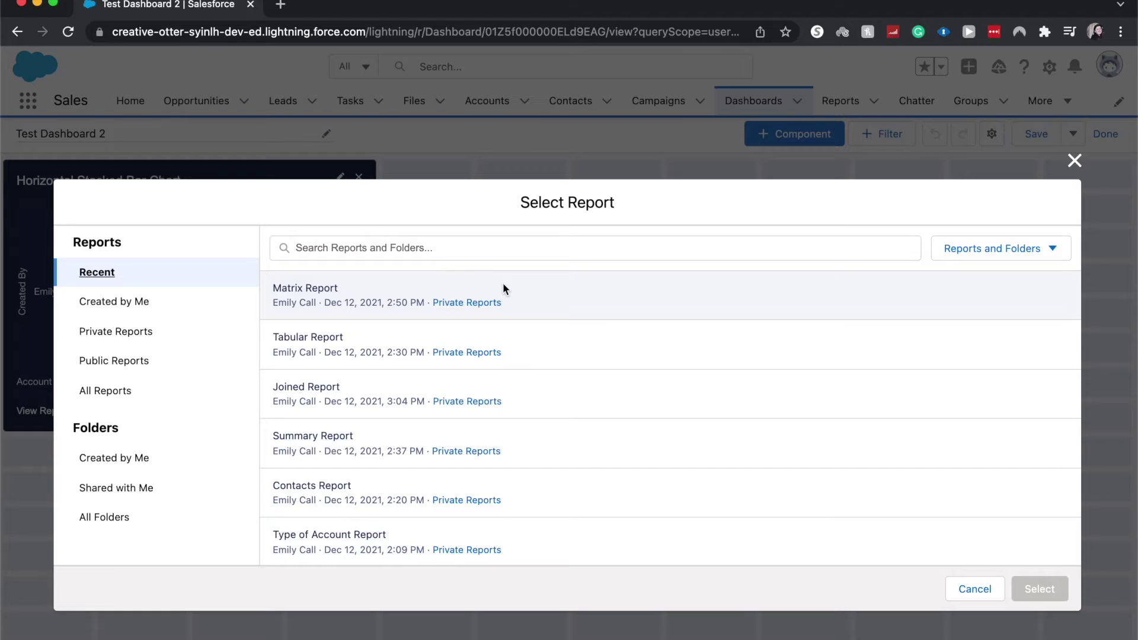
pyautogui.click(502, 289)
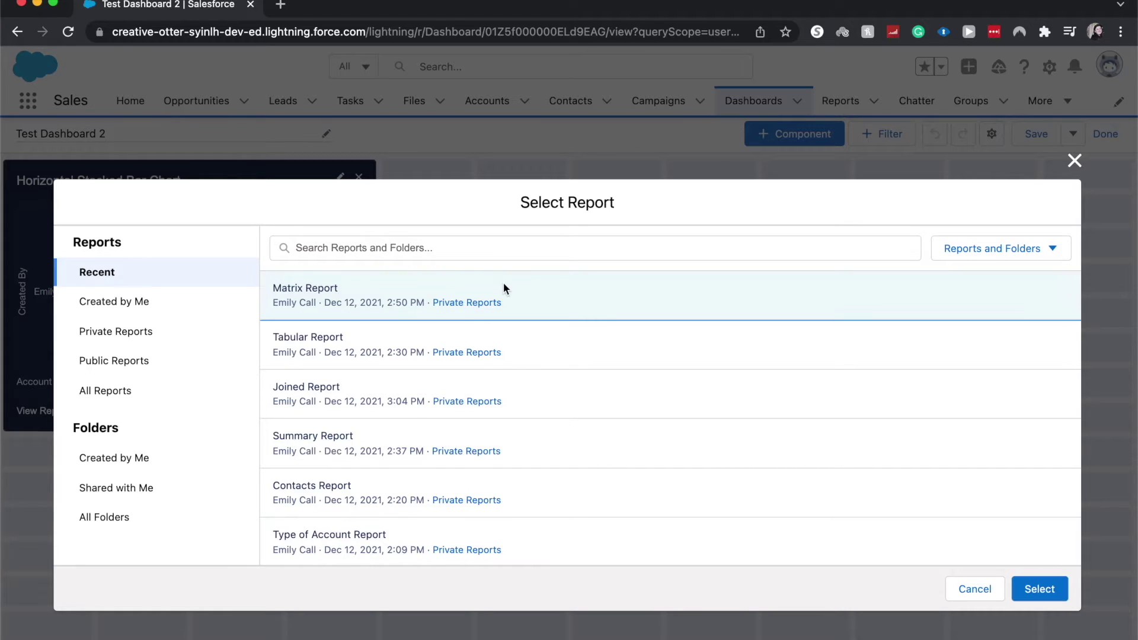
# Step: Confirm Matrix Report and display it as a vertical stacked bar chart with Created By on the X-axis
pyautogui.click(1023, 592)
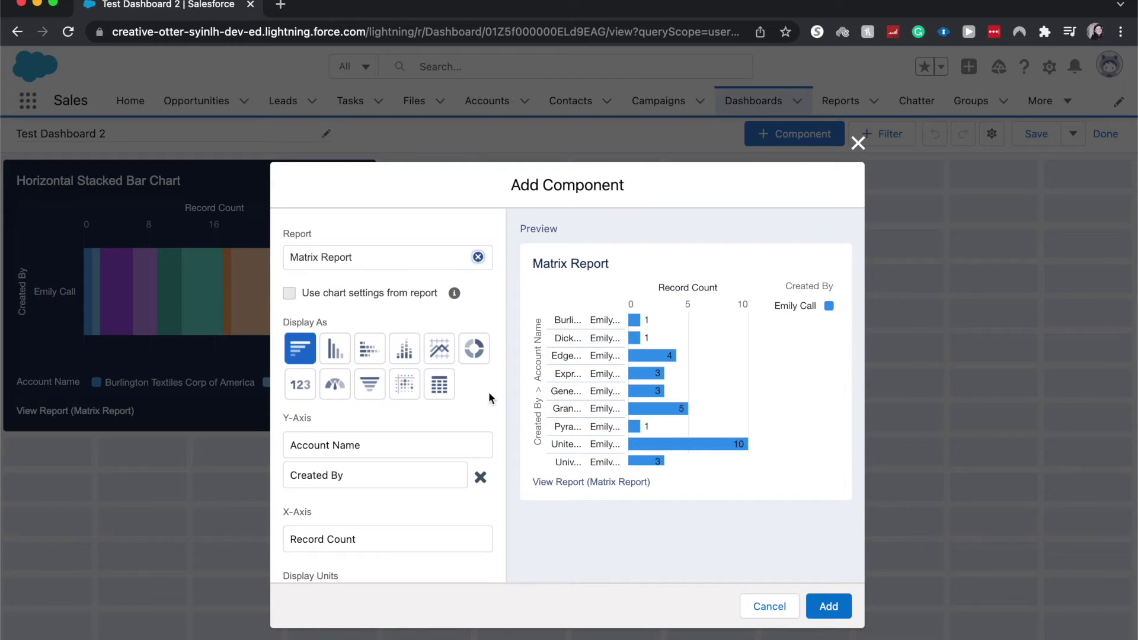
pyautogui.click(406, 356)
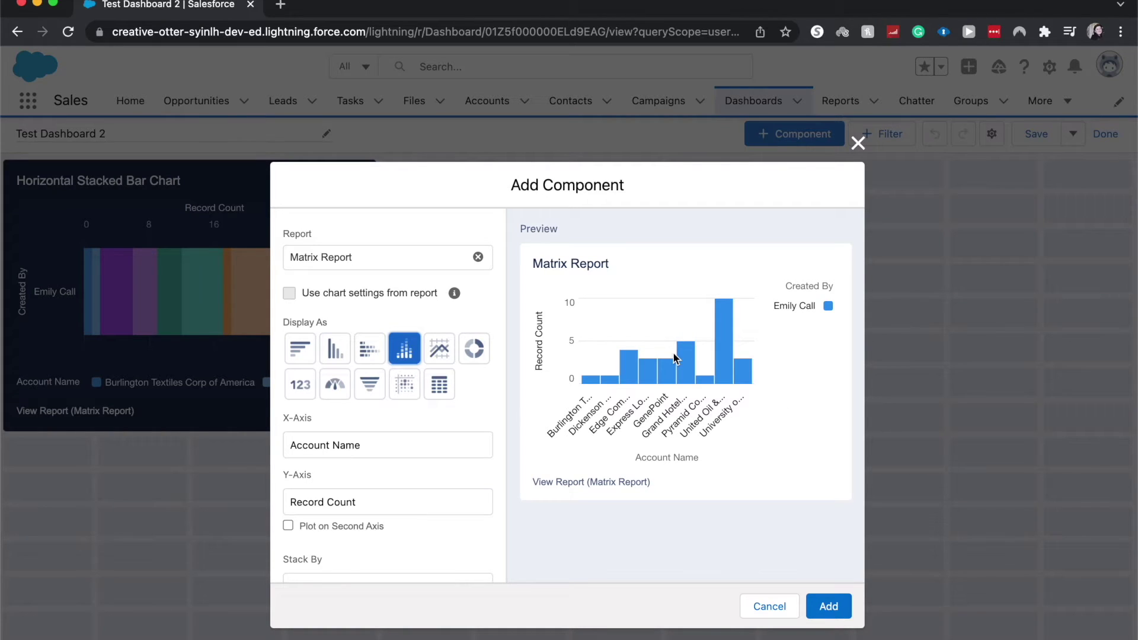
pyautogui.click(436, 444)
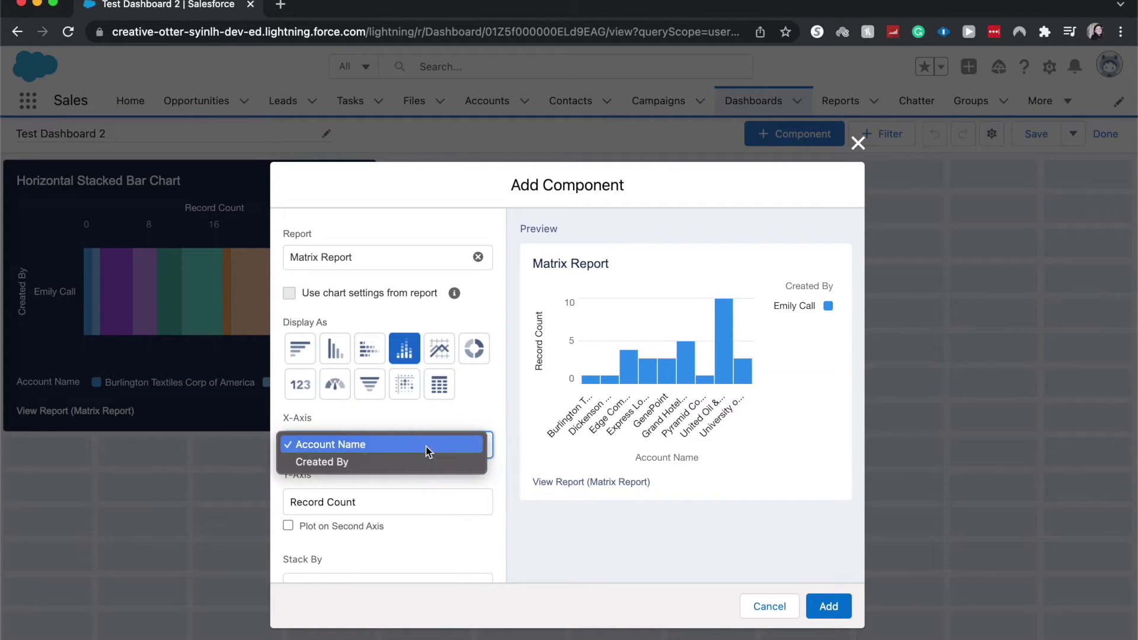
pyautogui.click(351, 466)
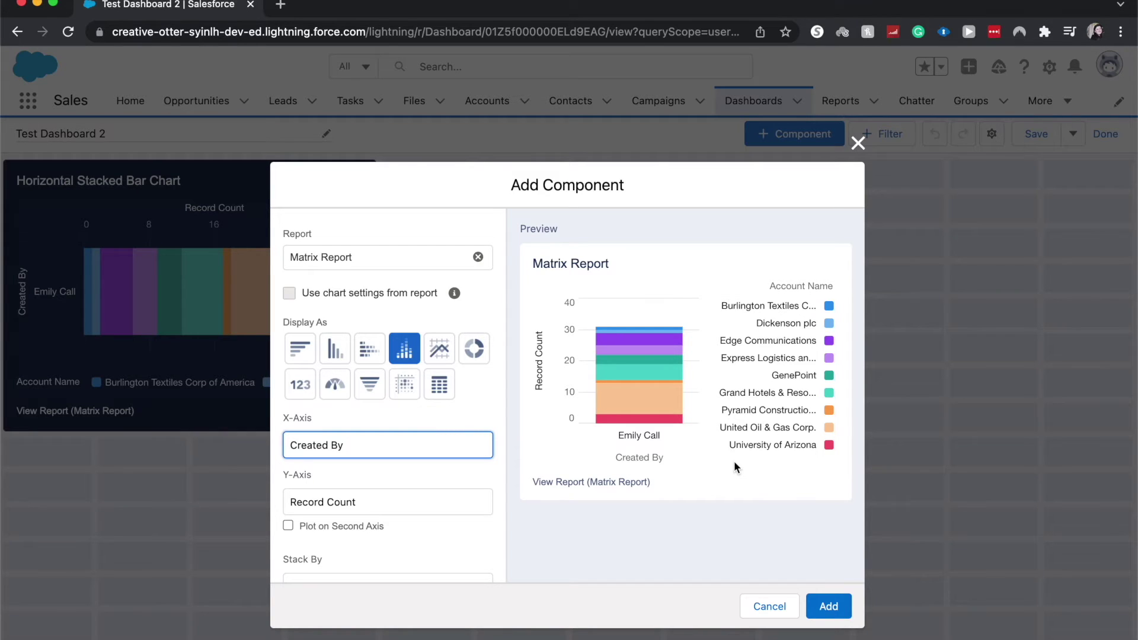
pyautogui.moveTo(642, 394)
pyautogui.scroll(-1, 334, 500)
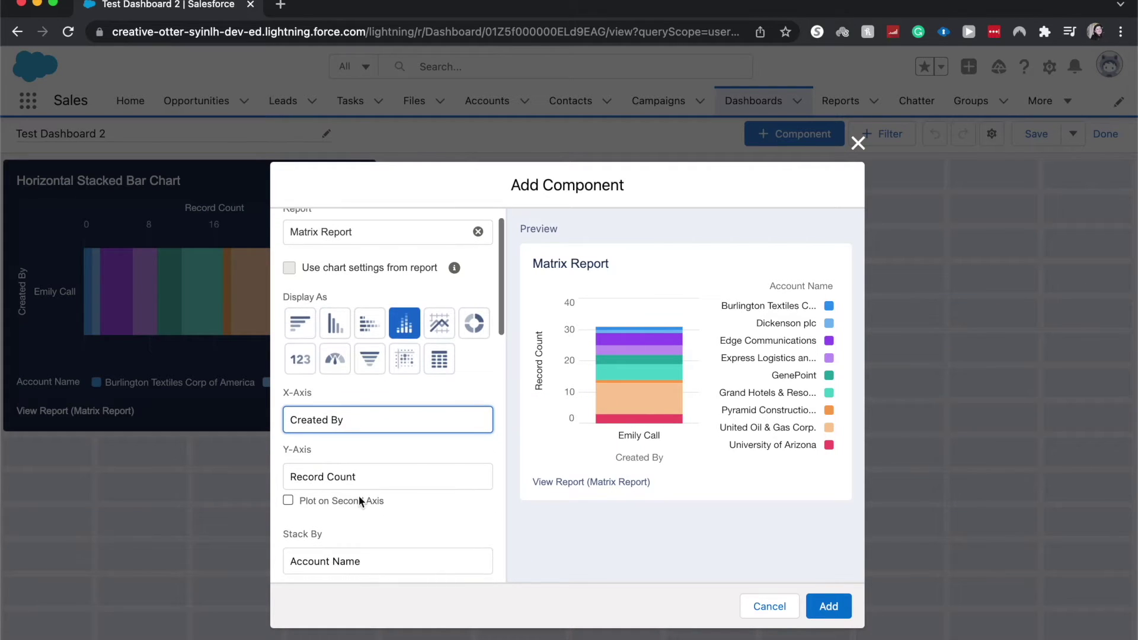
# Step: Check the Y-axis measure and second-axis options, leaving both unchanged
pyautogui.click(366, 483)
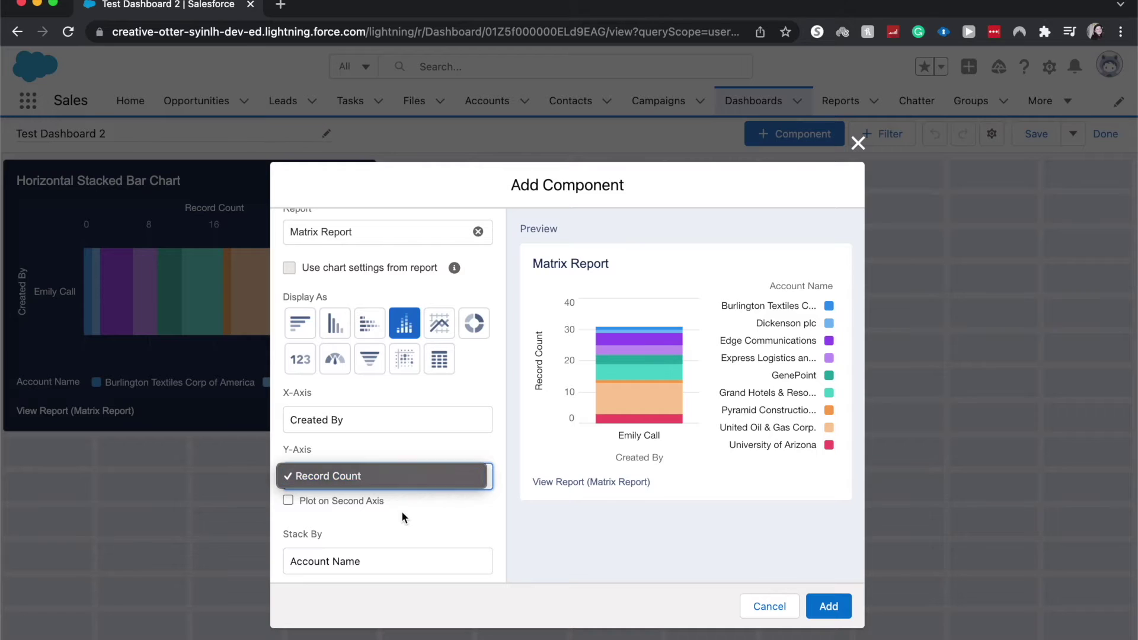
pyautogui.click(401, 511)
pyautogui.scroll(-1, 402, 513)
pyautogui.click(362, 482)
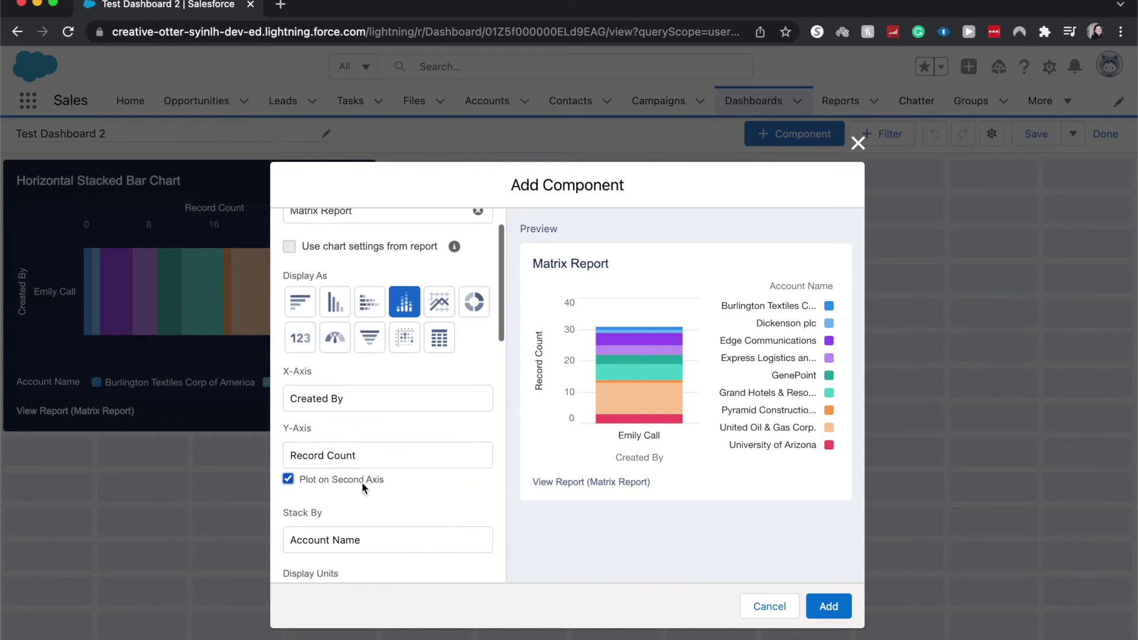
pyautogui.click(359, 482)
pyautogui.scroll(-2, 451, 549)
pyautogui.scroll(-1, 450, 550)
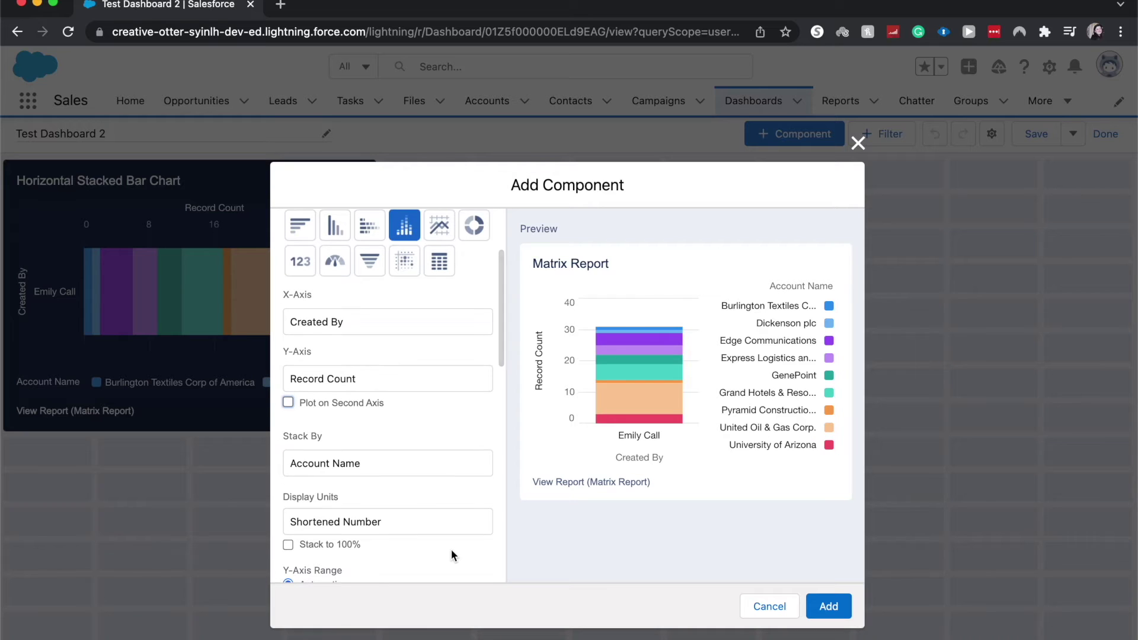
# Step: Keep bars stacked by Account Name, Shortened Number display units, and an automatic Y-axis range
pyautogui.click(425, 463)
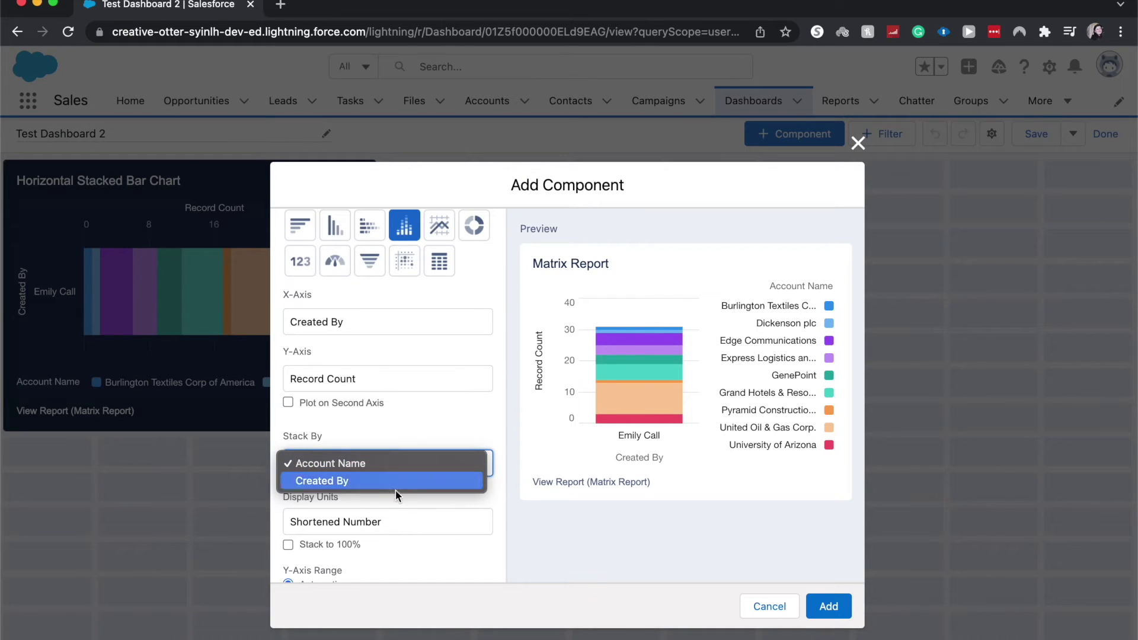
pyautogui.click(395, 508)
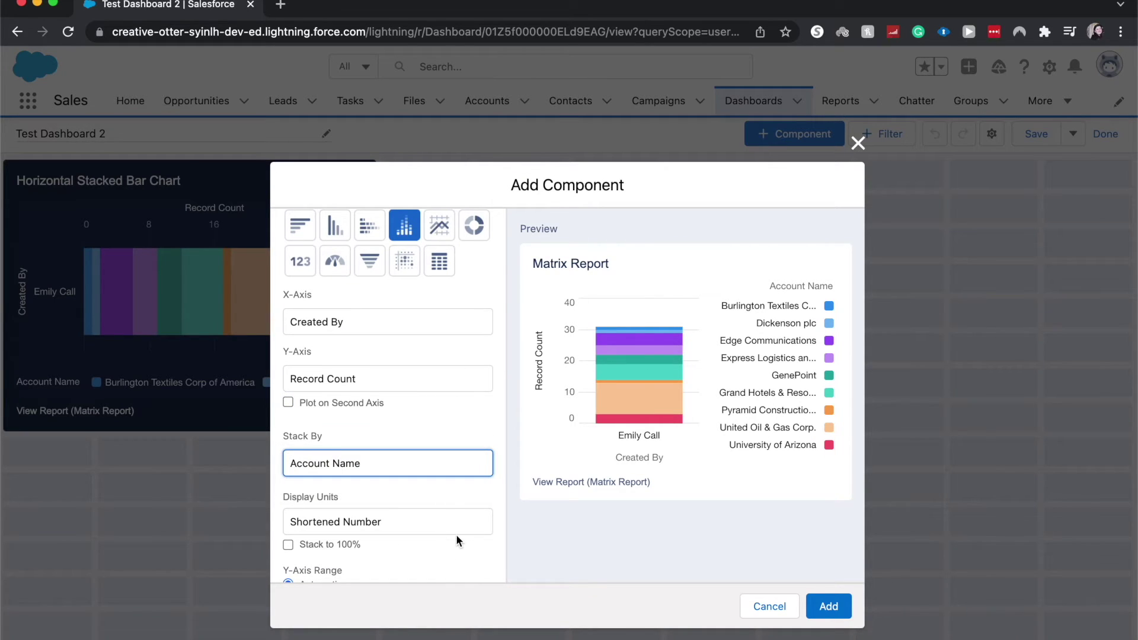
pyautogui.scroll(-3, 457, 535)
pyautogui.click(382, 449)
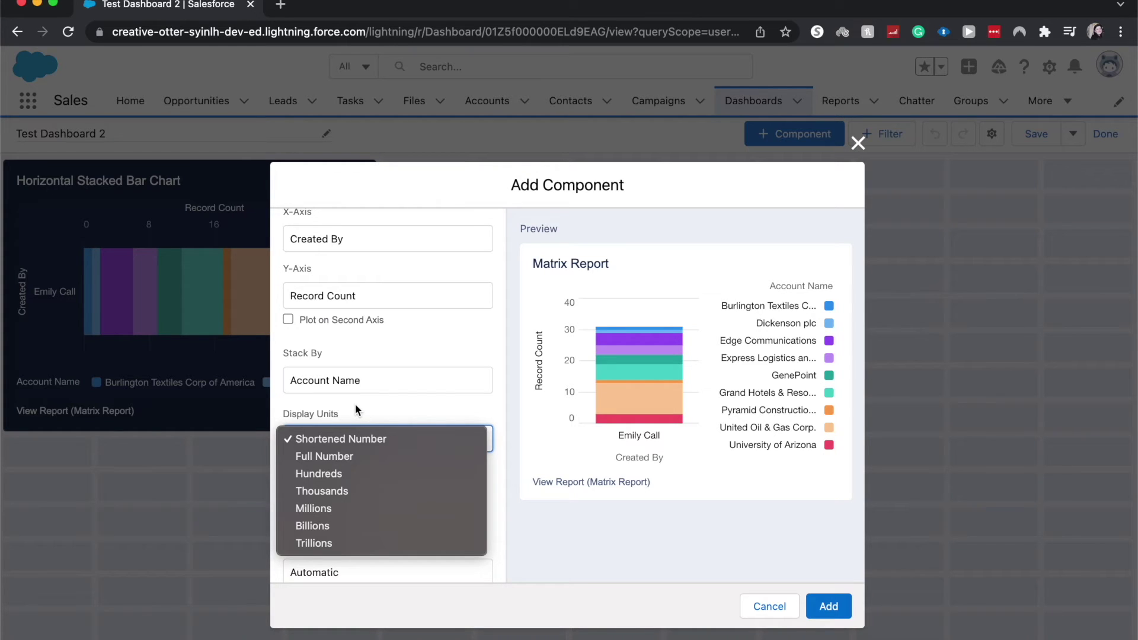
pyautogui.press('Escape')
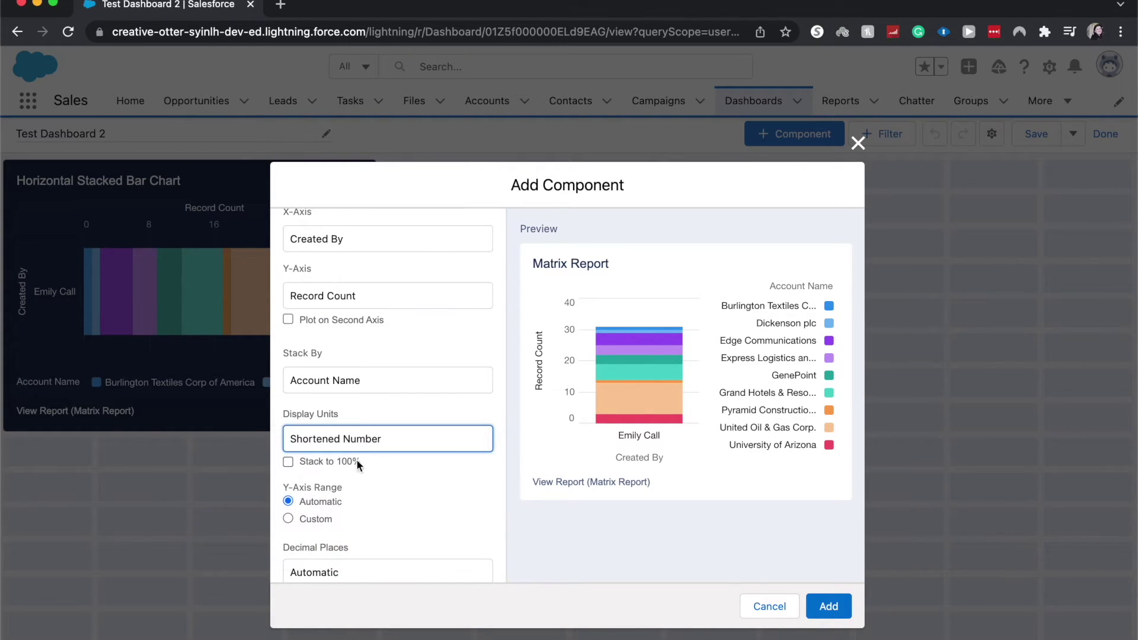
pyautogui.scroll(-1, 339, 508)
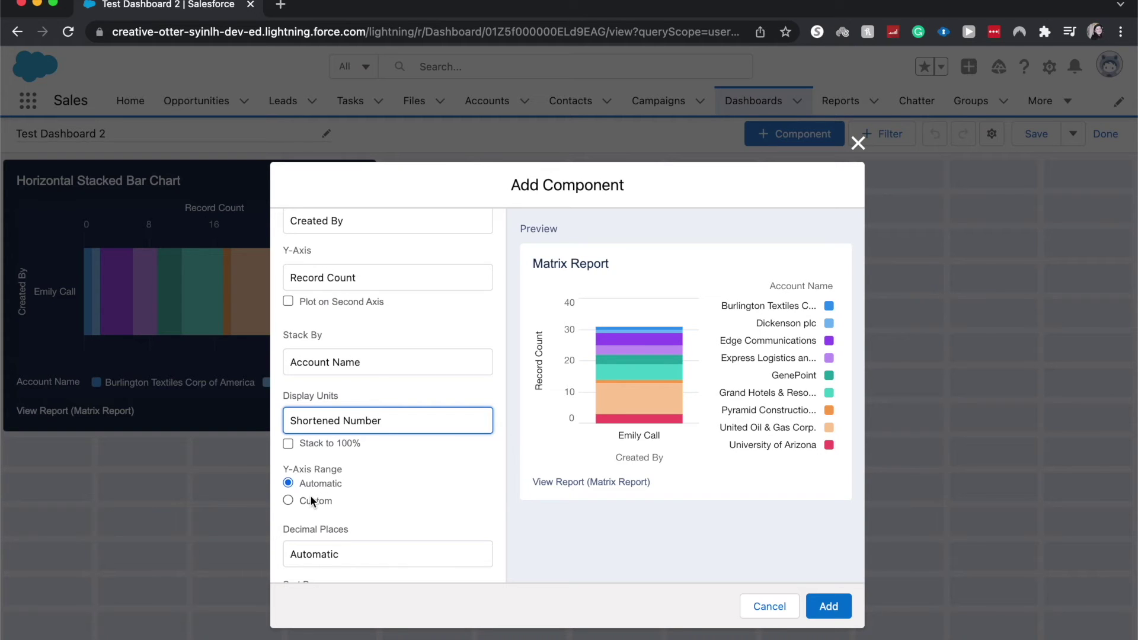
pyautogui.click(315, 498)
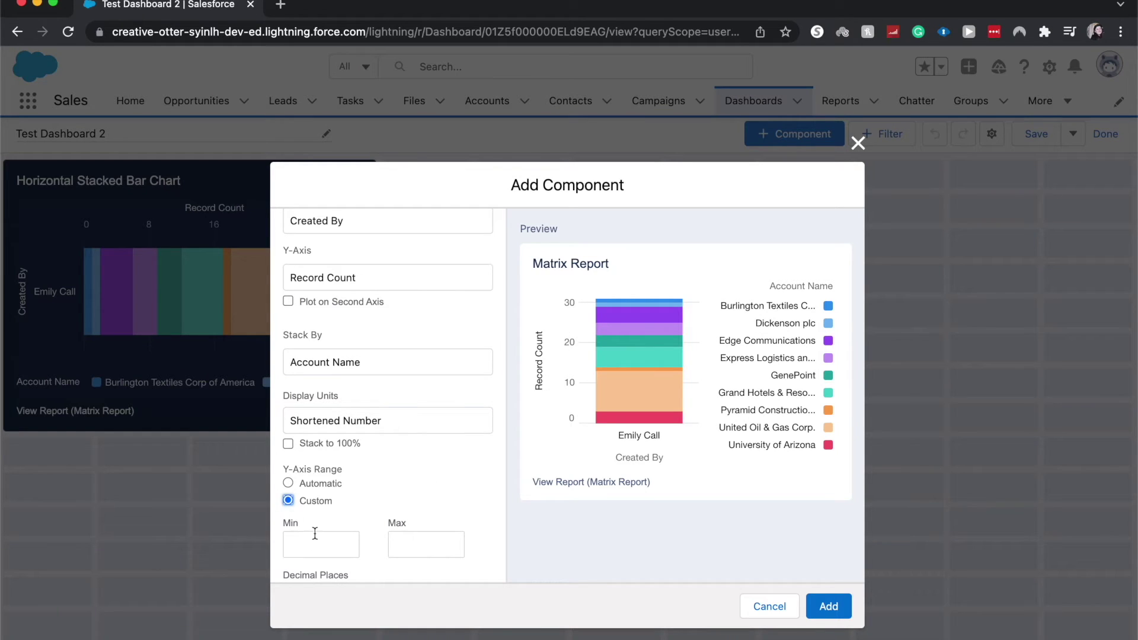
pyautogui.click(292, 482)
pyautogui.scroll(-3, 290, 480)
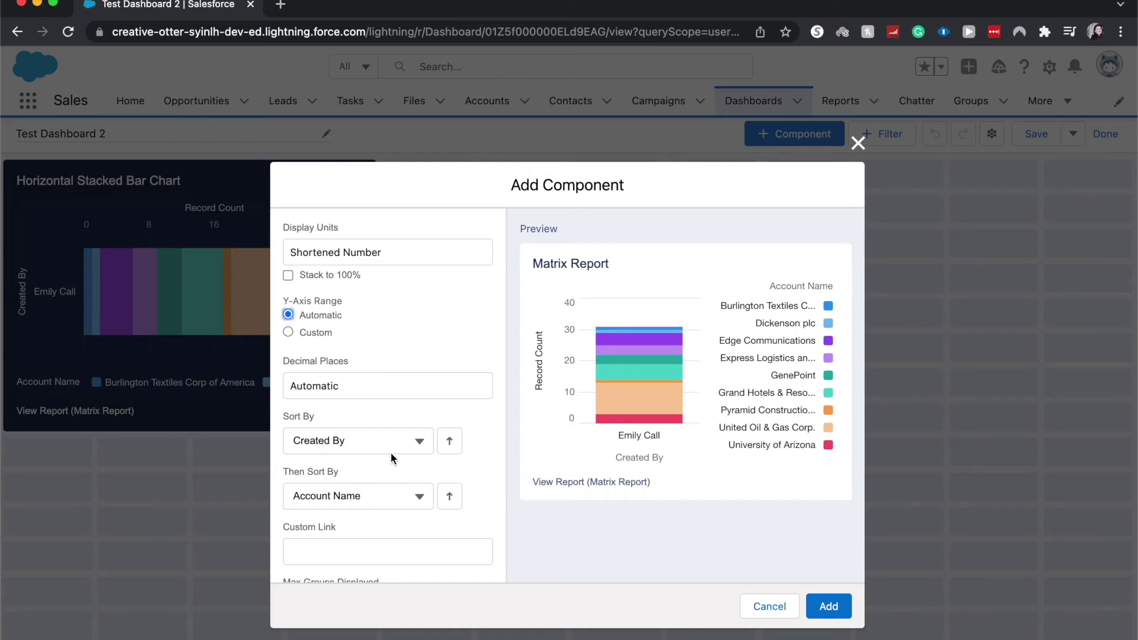
pyautogui.scroll(-3, 391, 457)
# Step: Replace the component's title with 'Vertical Stacked Bar Chart Component' so the preview shows it
pyautogui.click(391, 458)
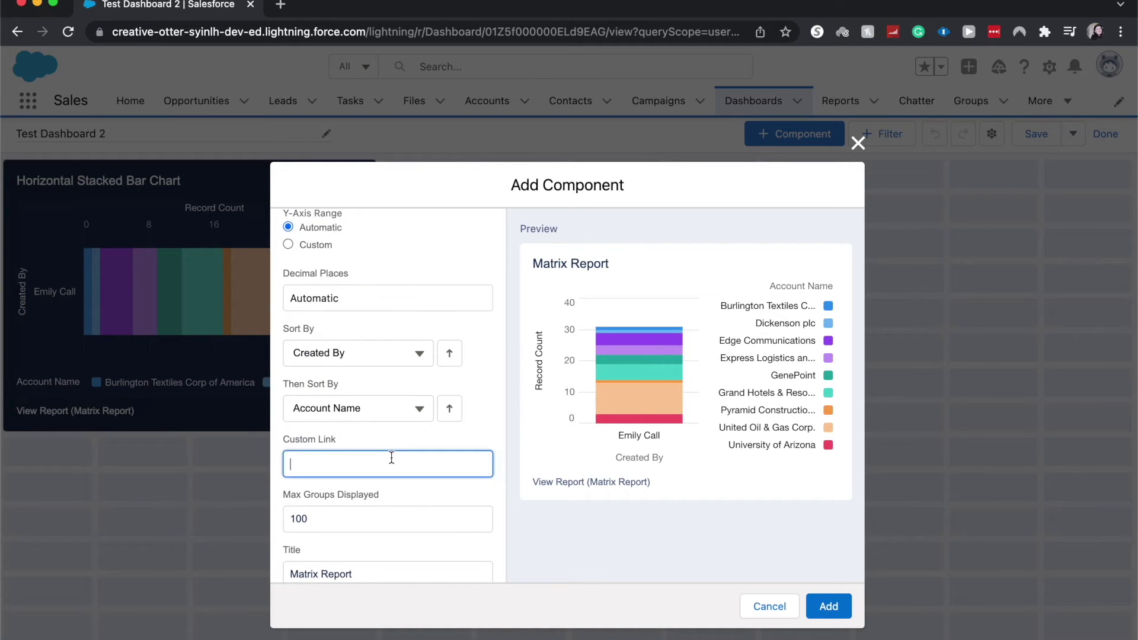
pyautogui.scroll(-3, 407, 551)
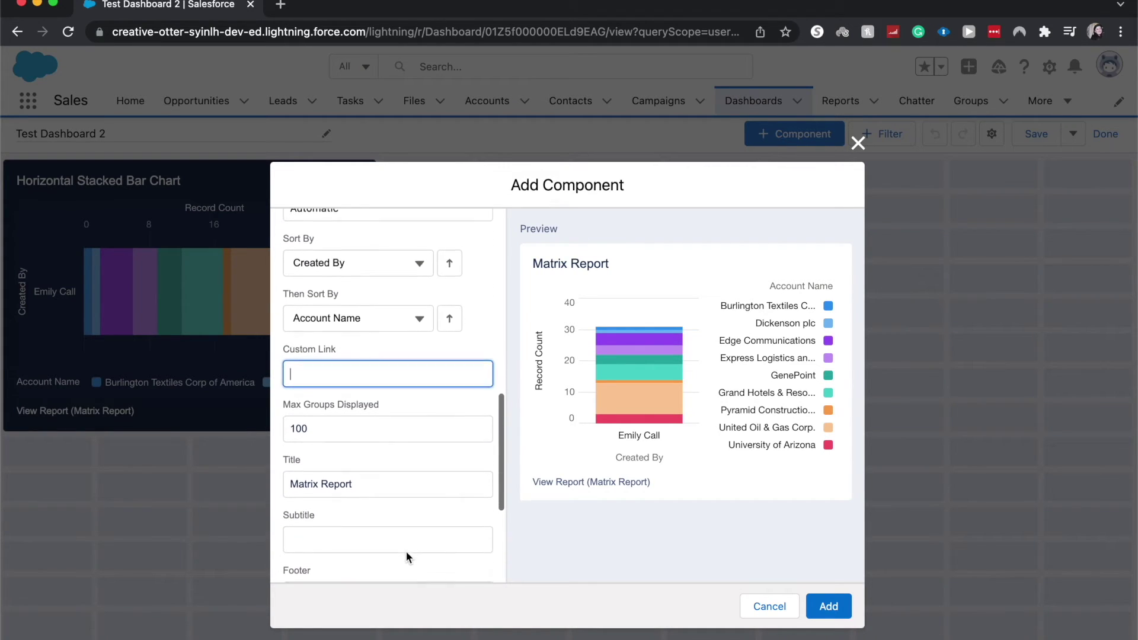
pyautogui.scroll(-1, 407, 551)
pyautogui.tripleClick(348, 456)
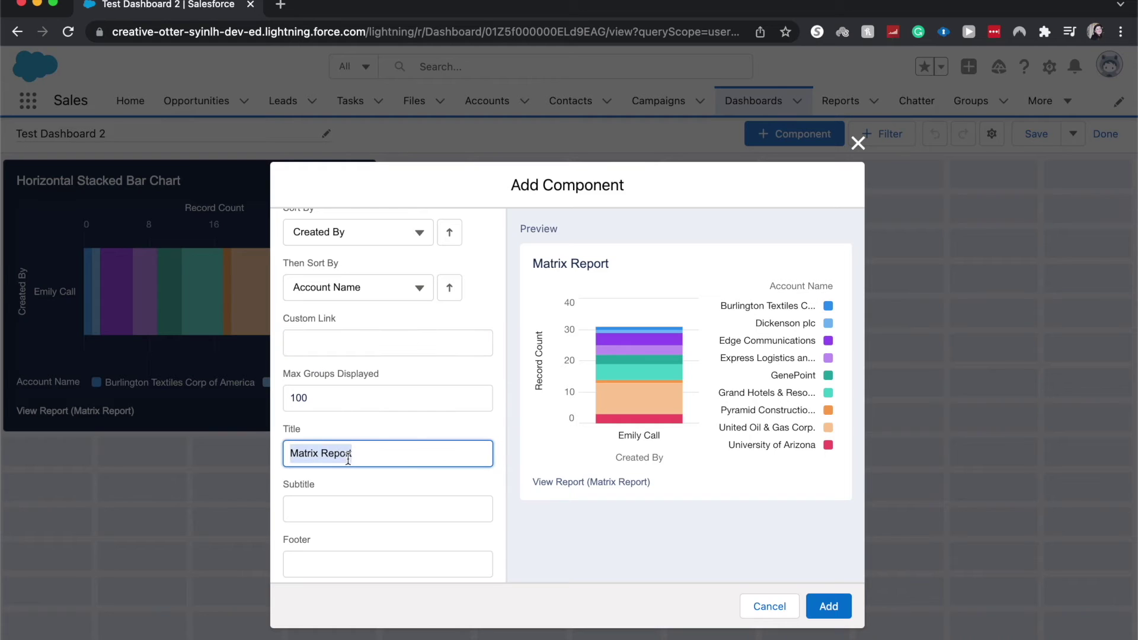
pyautogui.write('V')
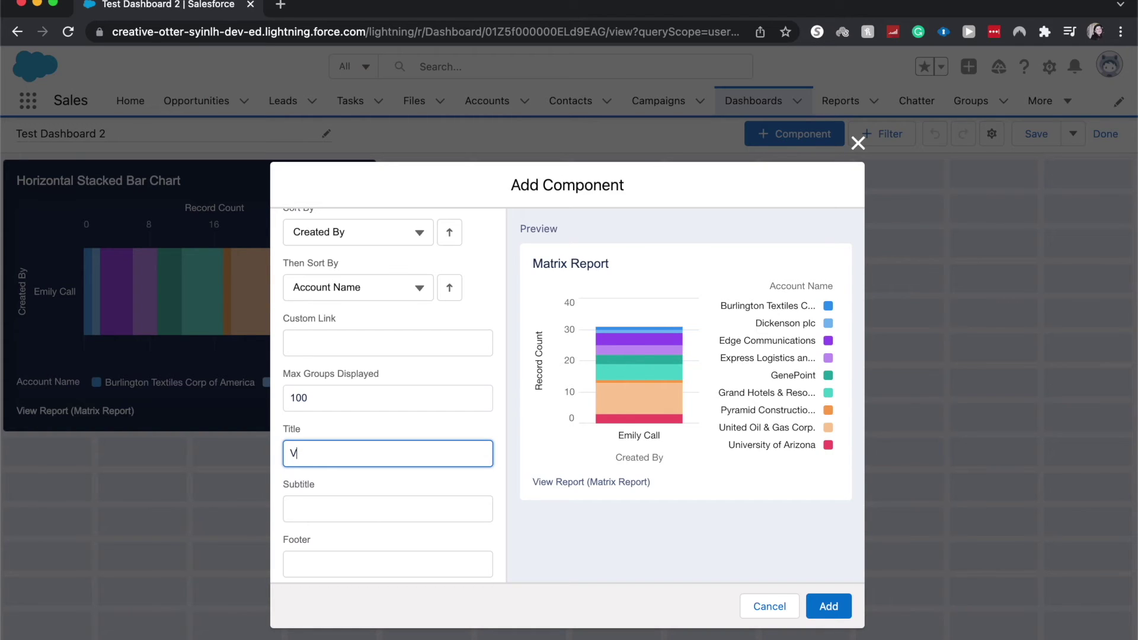
pyautogui.write('ertical Stacked Bar Char')
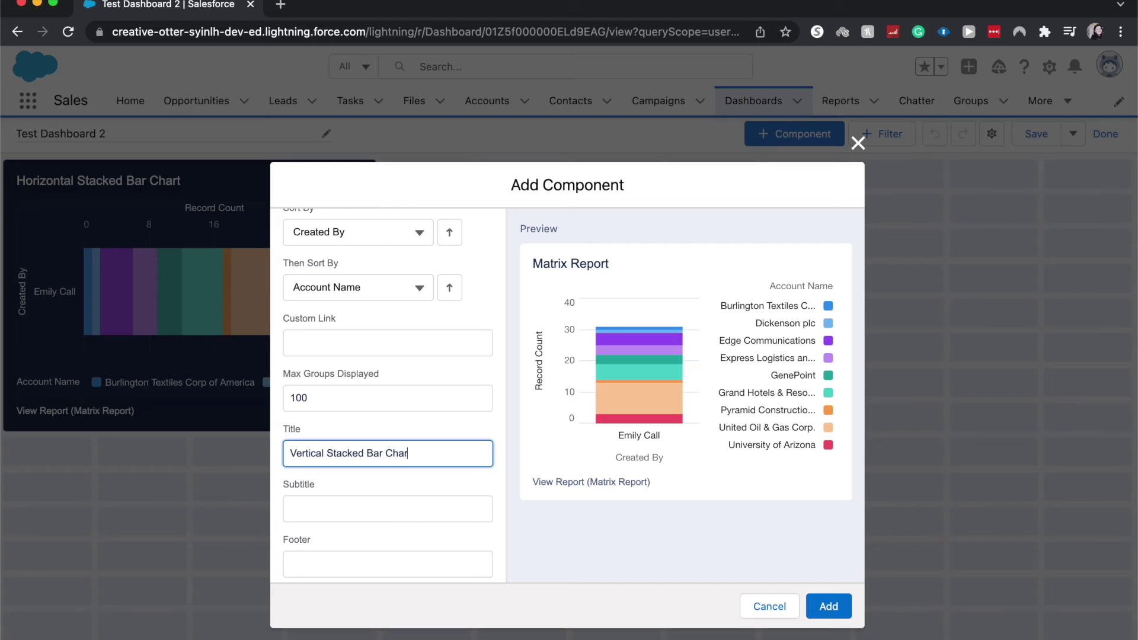
pyautogui.write('t Compon')
pyautogui.write('o')
pyautogui.write('nt')
pyautogui.click(379, 498)
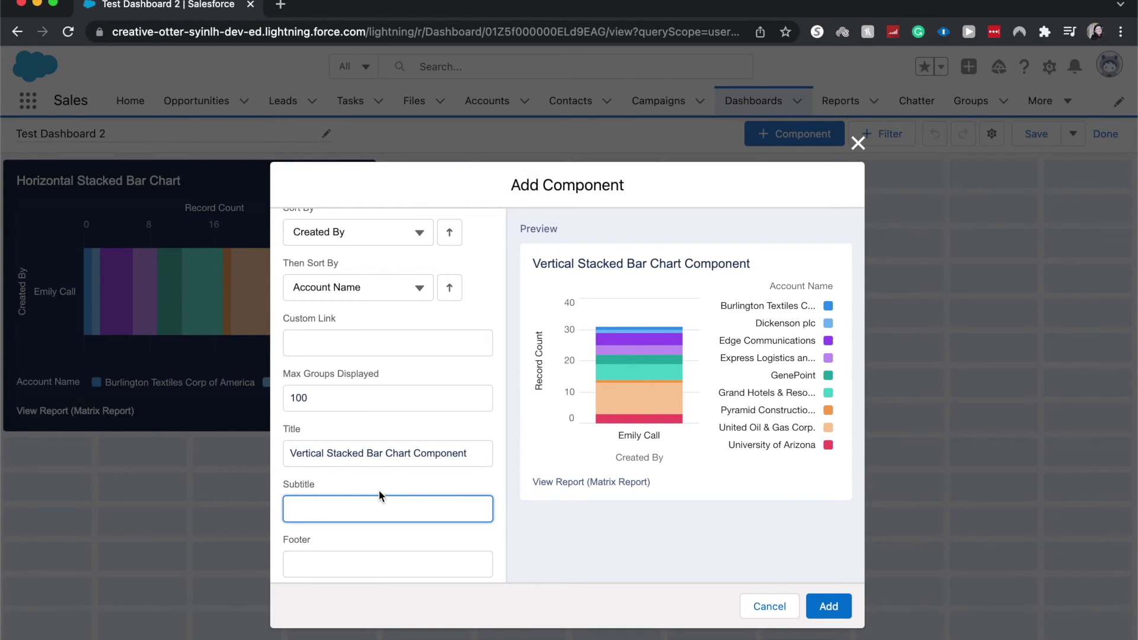
pyautogui.scroll(-5, 378, 490)
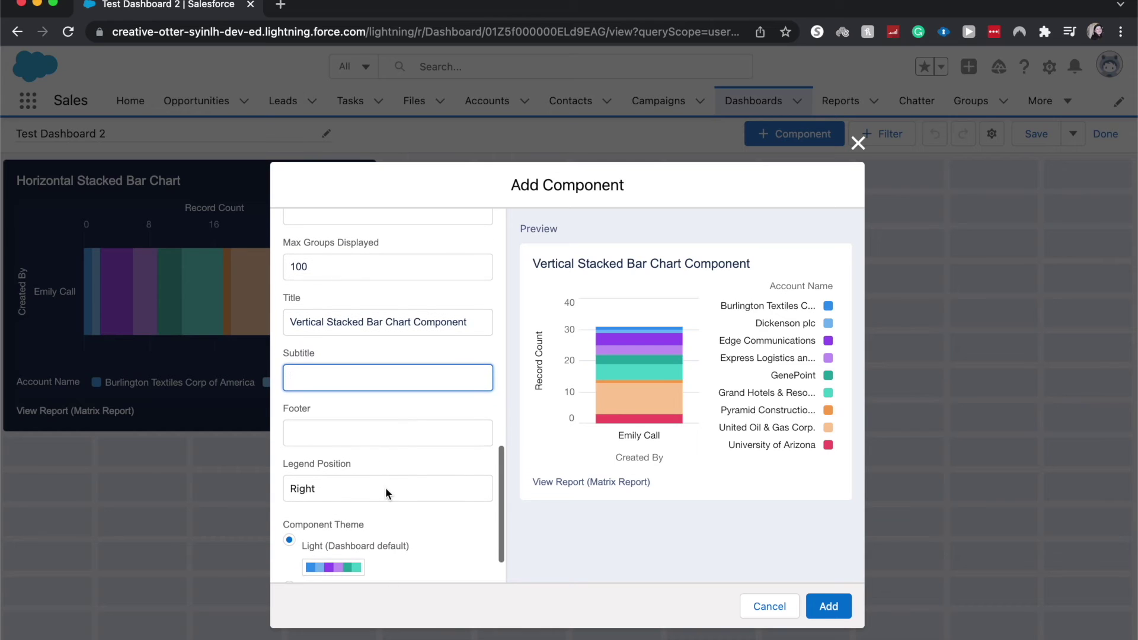
pyautogui.click(385, 492)
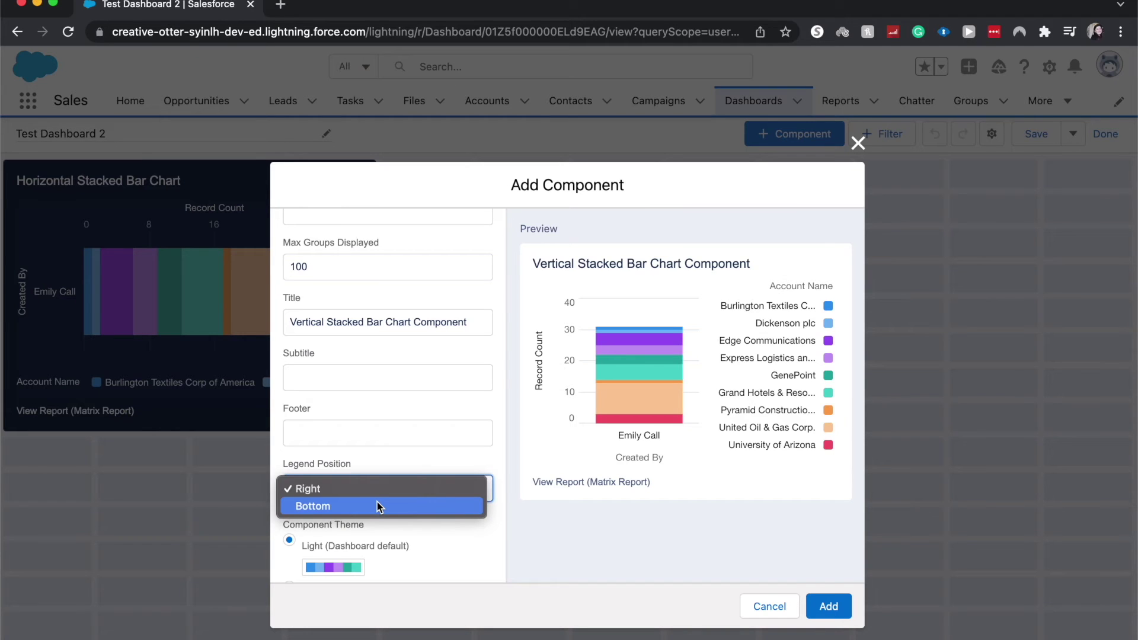
pyautogui.click(377, 502)
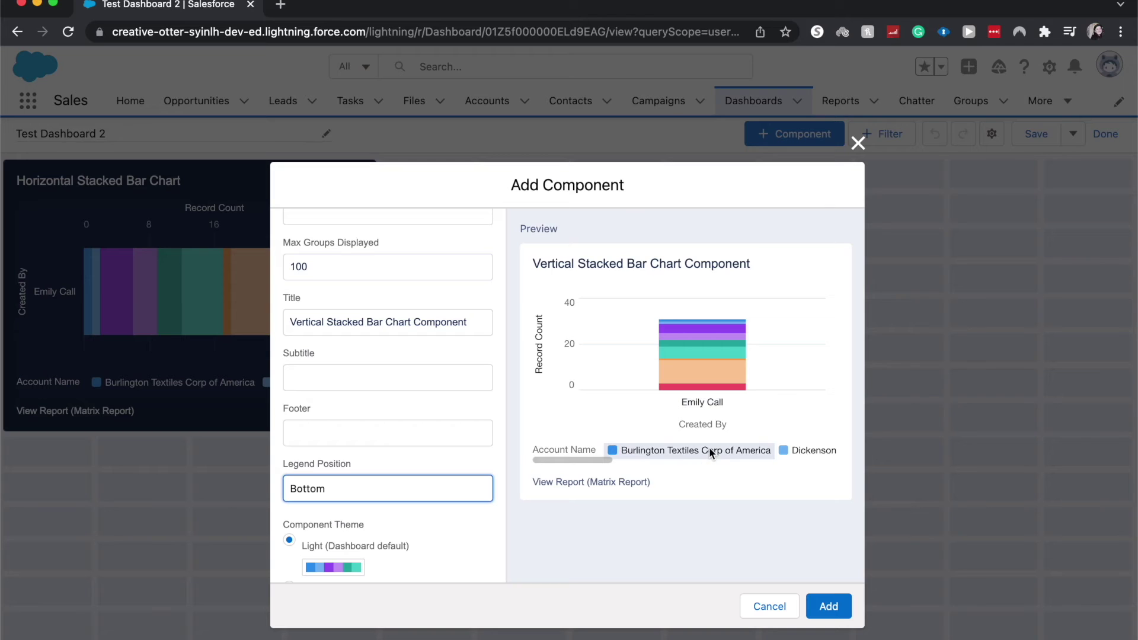
pyautogui.hscroll(5, 709, 448)
pyautogui.click(396, 489)
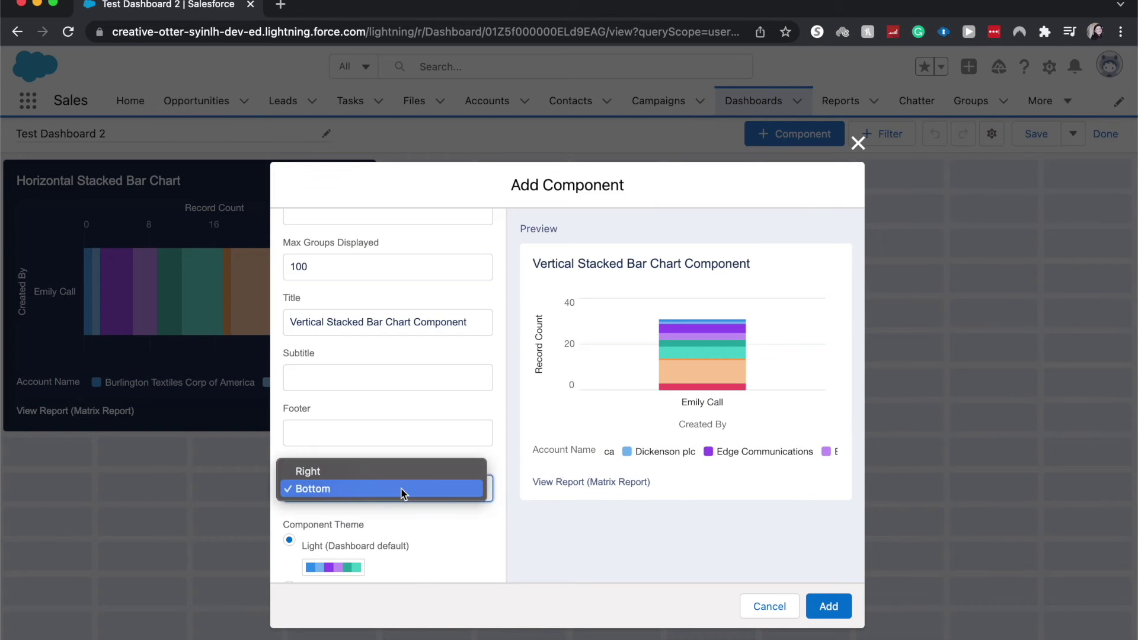
pyautogui.click(398, 471)
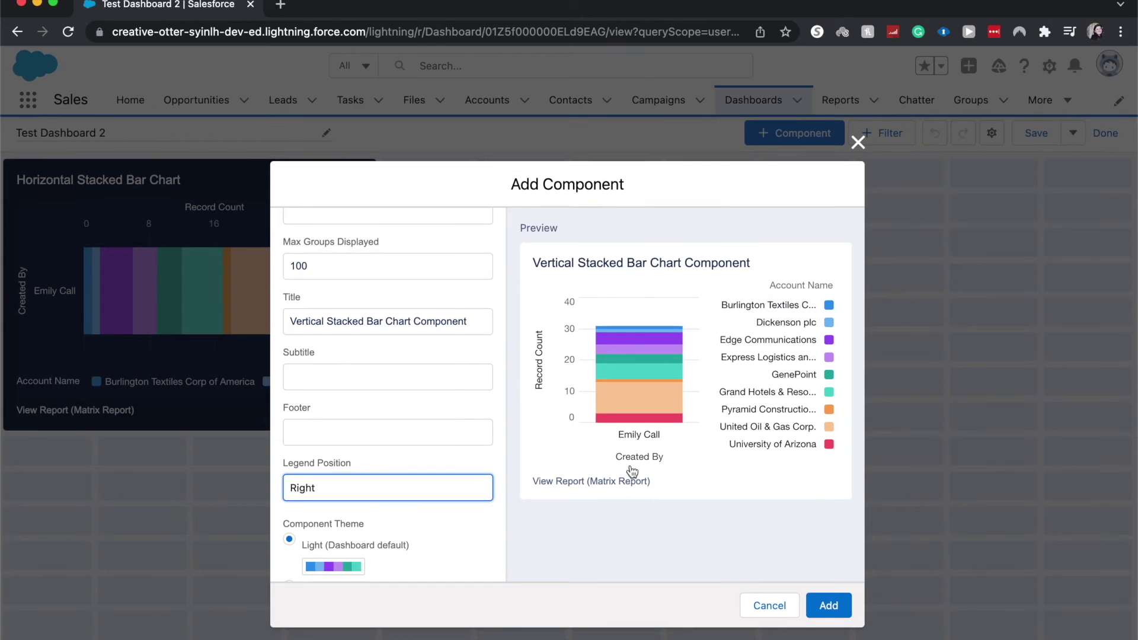
pyautogui.moveTo(637, 396)
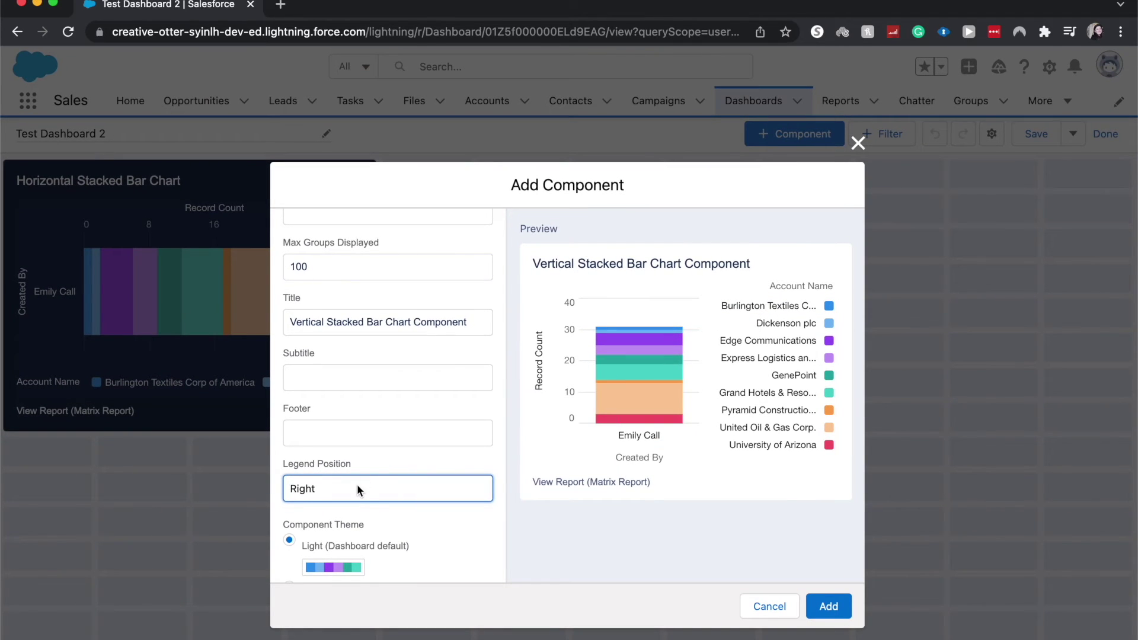
pyautogui.scroll(-2, 357, 485)
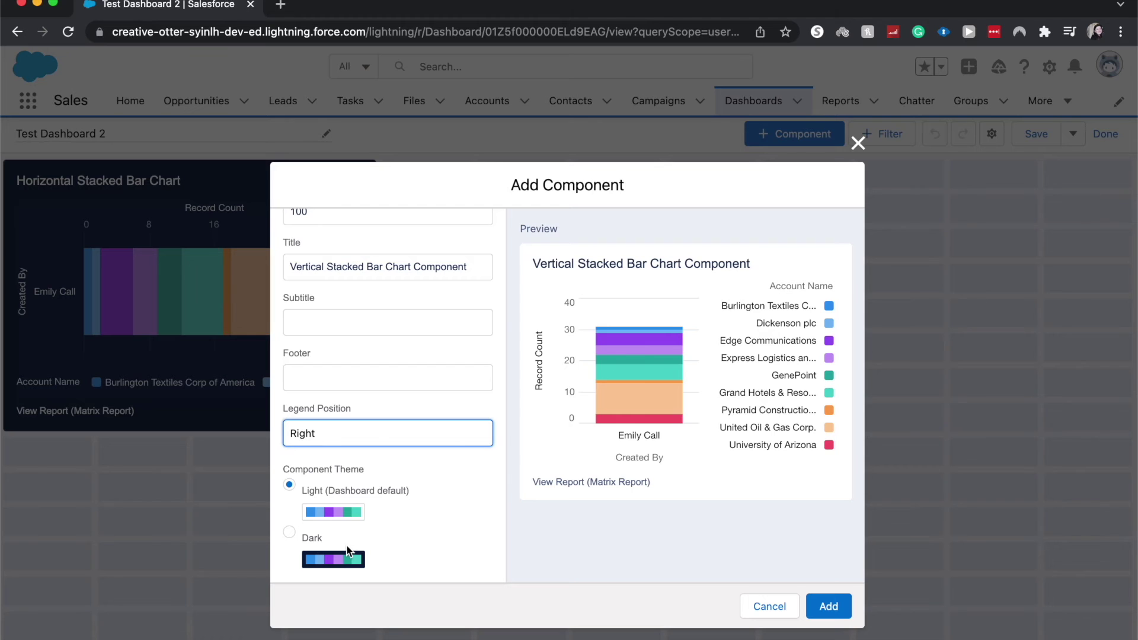
pyautogui.click(838, 601)
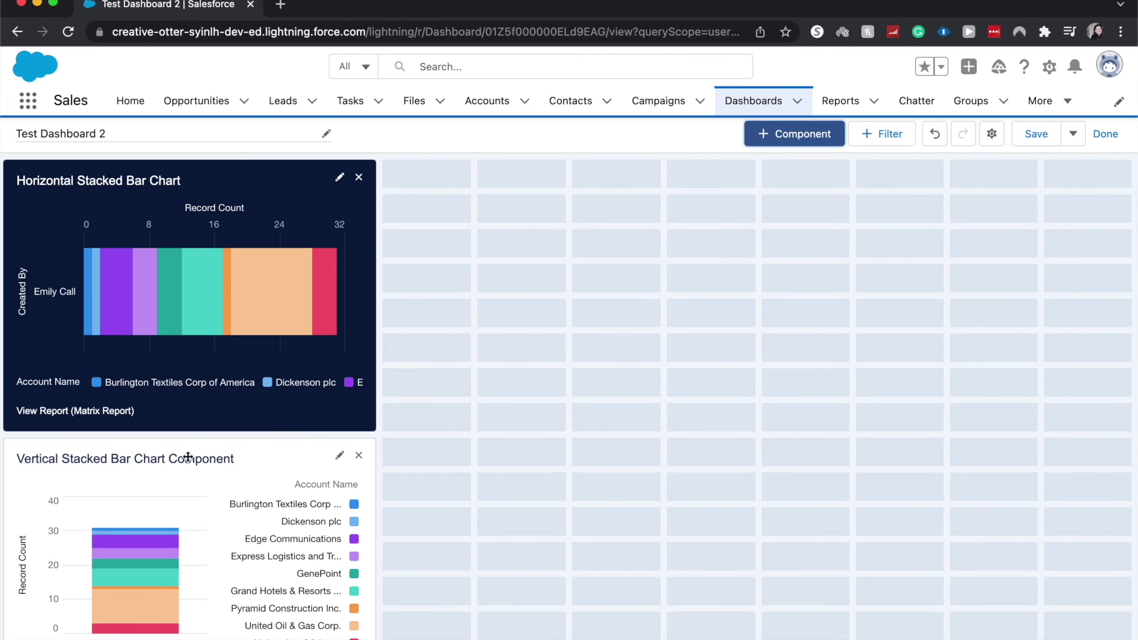
# Step: Place the new chart beside the horizontal chart, save and finish editing, then refresh the data
pyautogui.moveTo(188, 457); pyautogui.dragTo(571, 183)
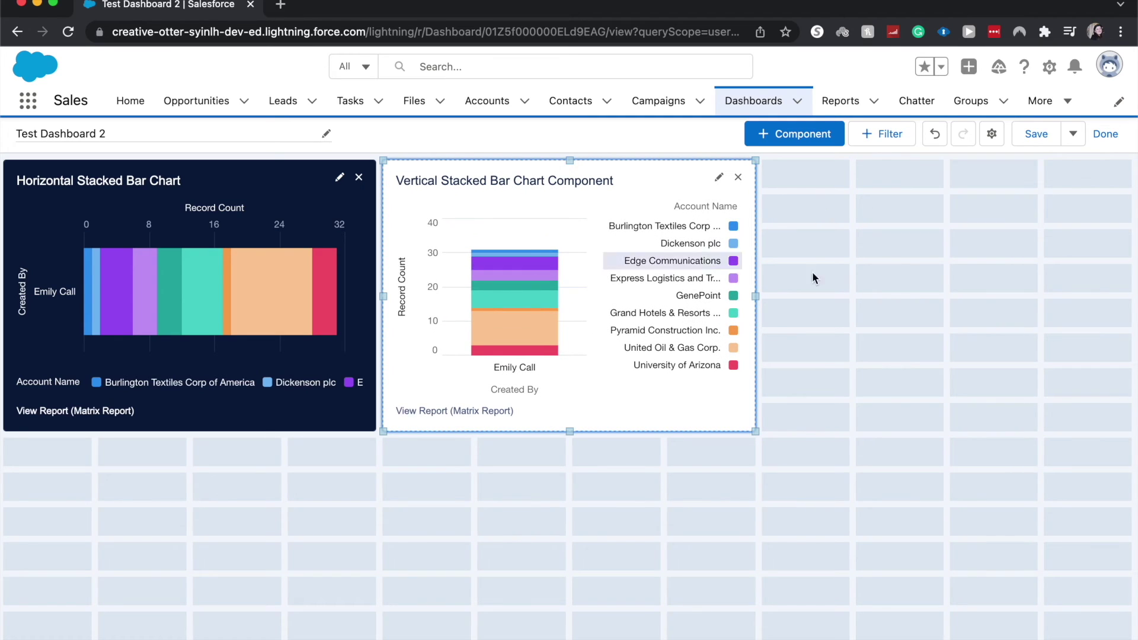
pyautogui.click(1038, 136)
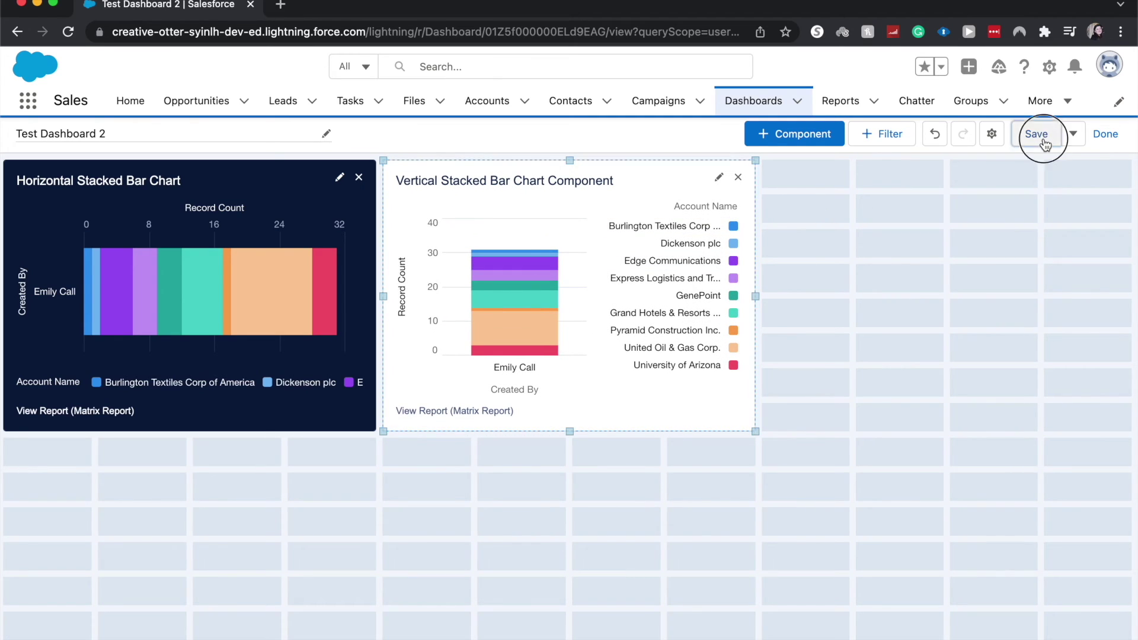
pyautogui.click(1105, 137)
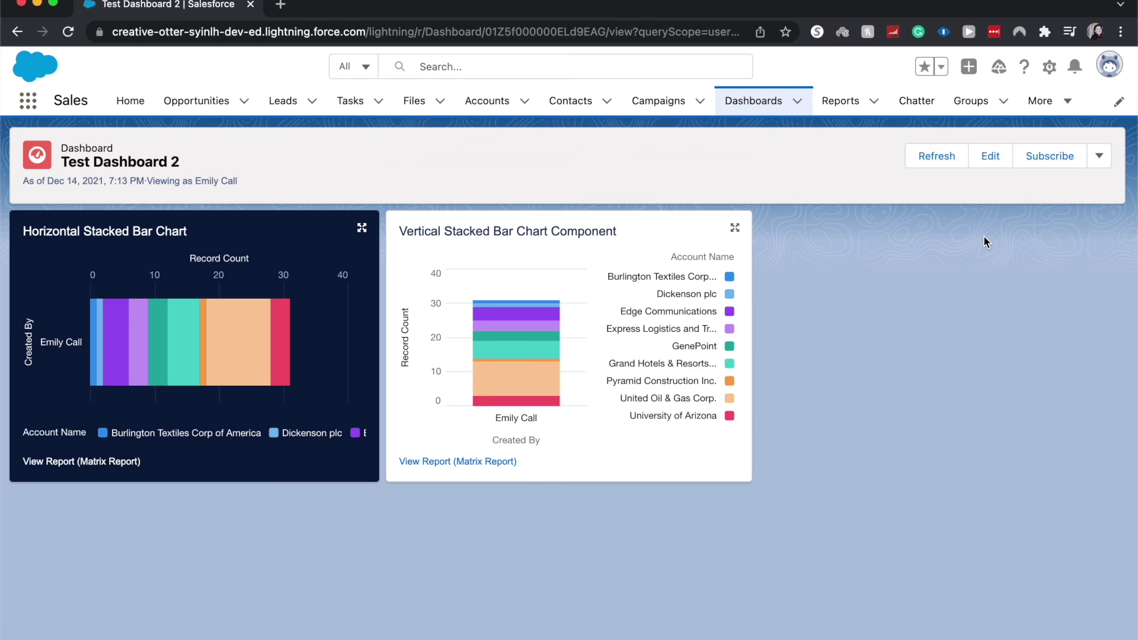
pyautogui.click(938, 161)
# Step: Open the dashboard's other-actions dropdown and close it without choosing anything
pyautogui.click(1101, 157)
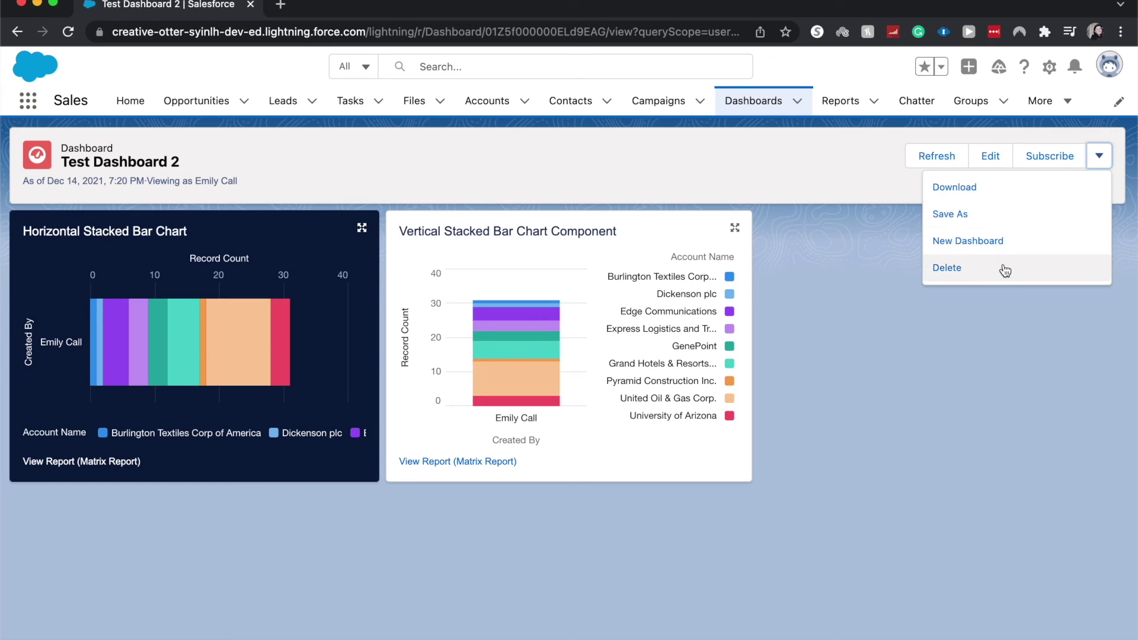
pyautogui.click(920, 439)
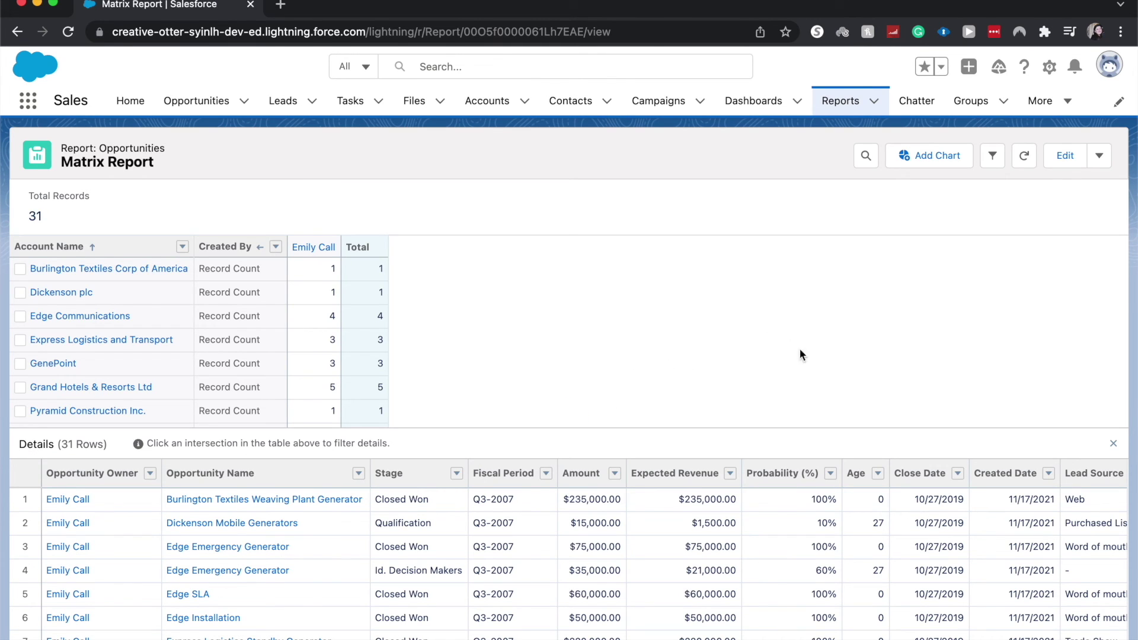
# Step: Scroll the Matrix Report details right to the Lead Source and Type columns, then return to Test Dashboard 2
pyautogui.hscroll(4, 955, 506)
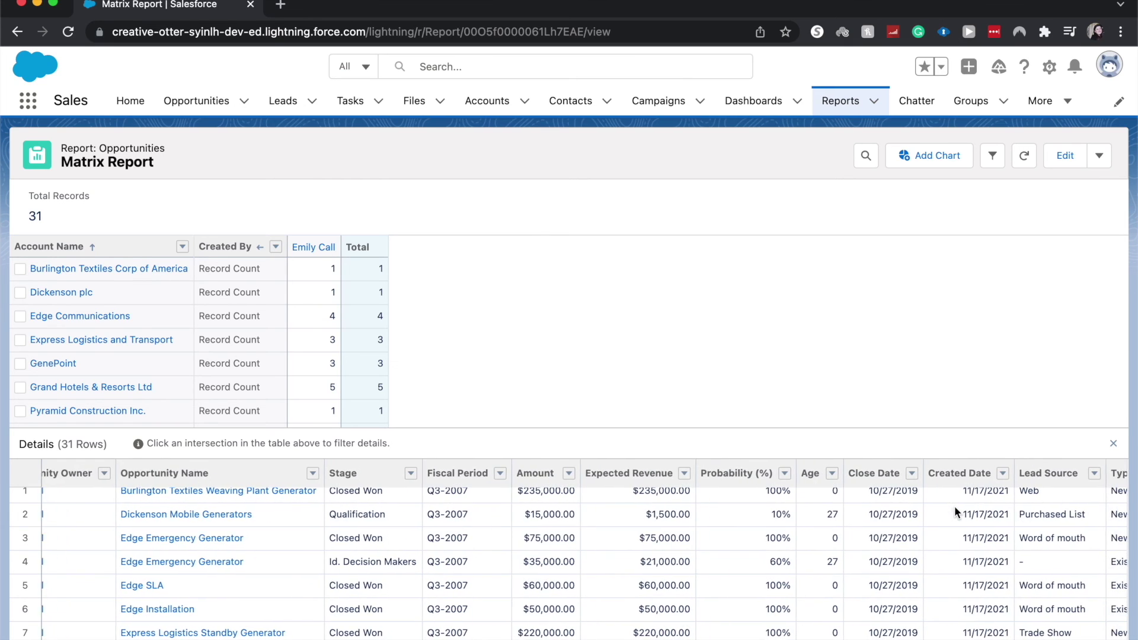
pyautogui.hscroll(3, 955, 512)
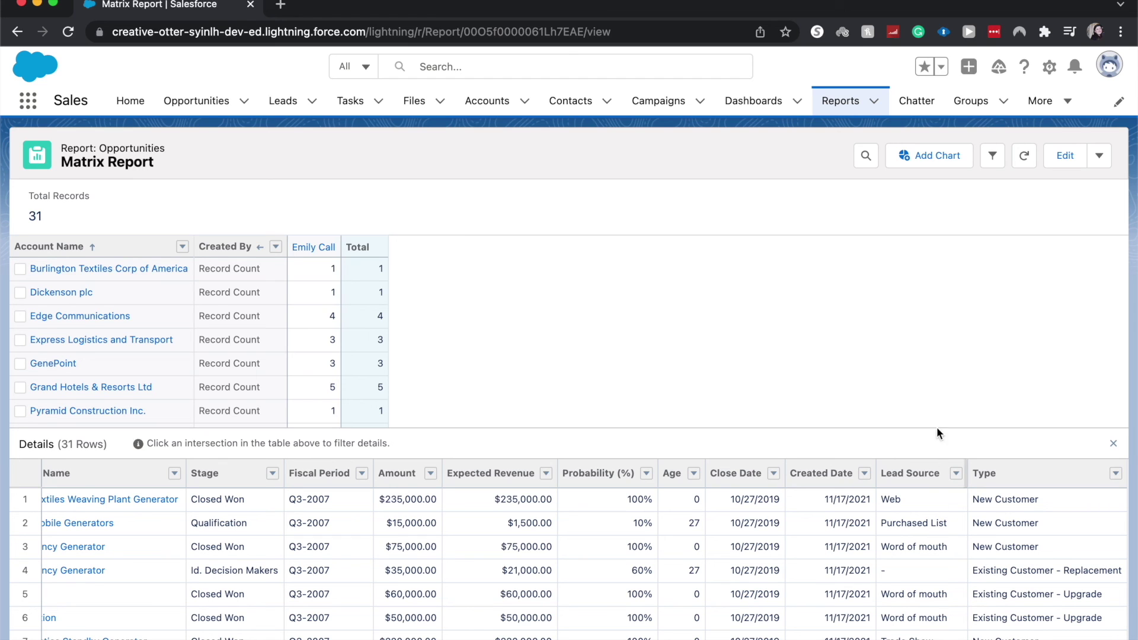
pyautogui.click(18, 32)
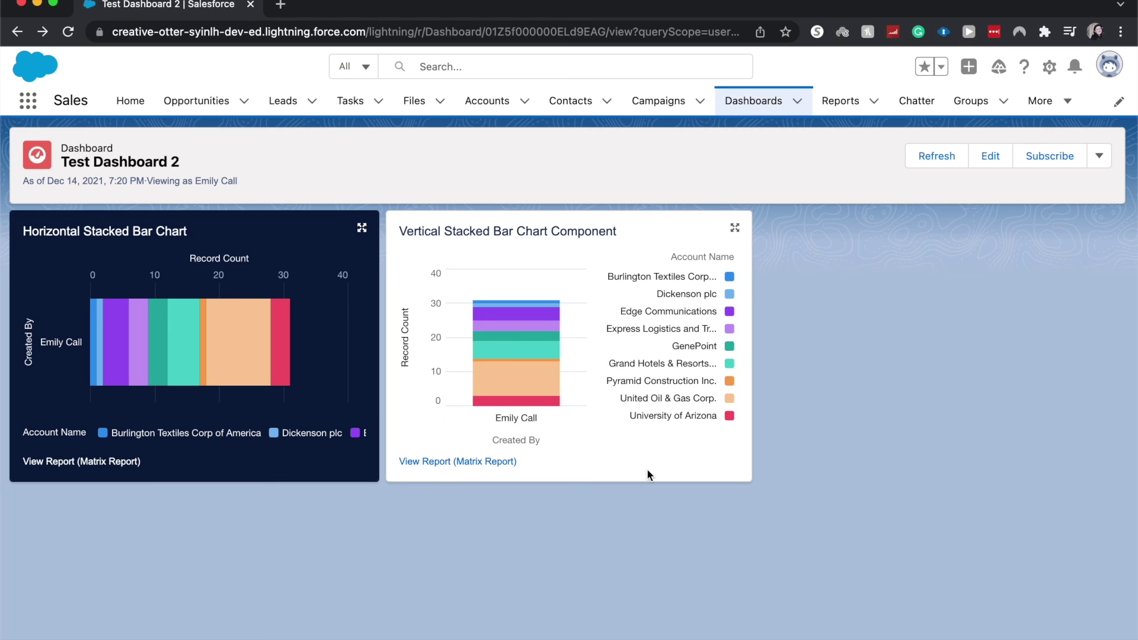